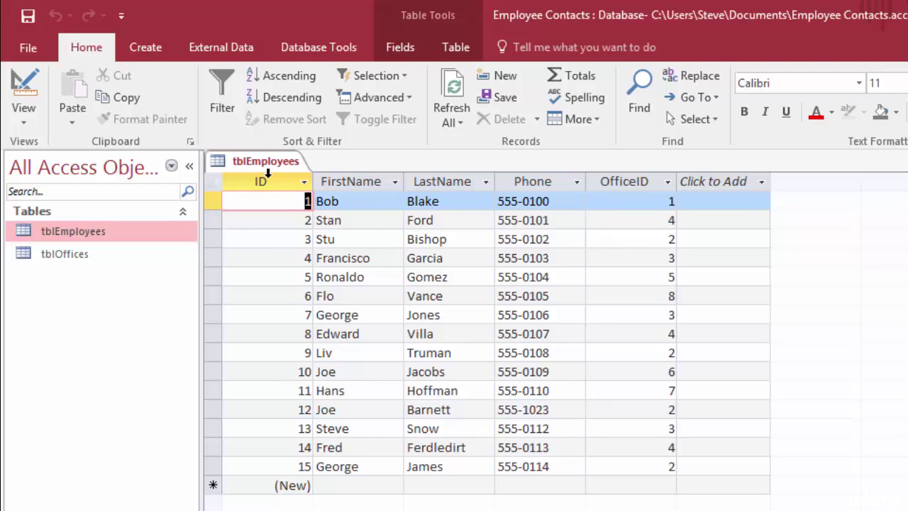
- Open the tblOffices table, check its OfficeID primary key in Design View, and return to Datasheet View
{"action": "double_click", "coordinate": [60, 256]}
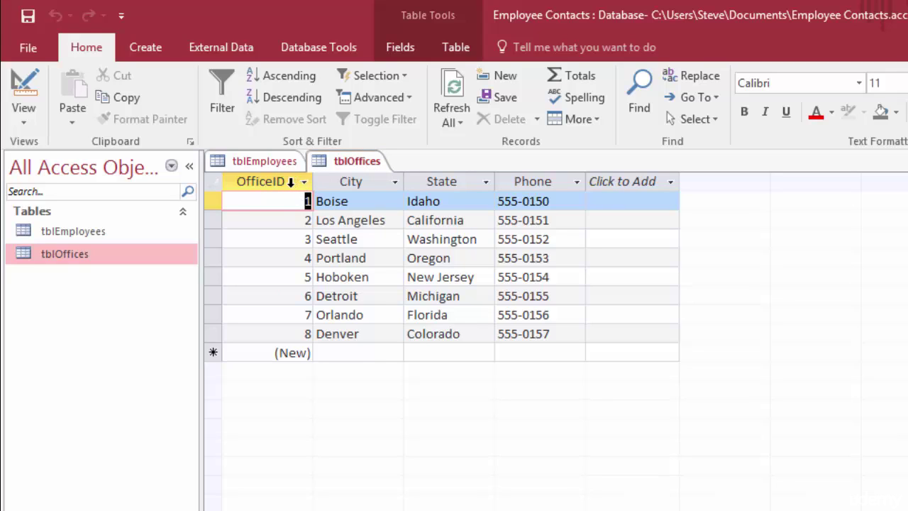
{"action": "left_click", "coordinate": [25, 86]}
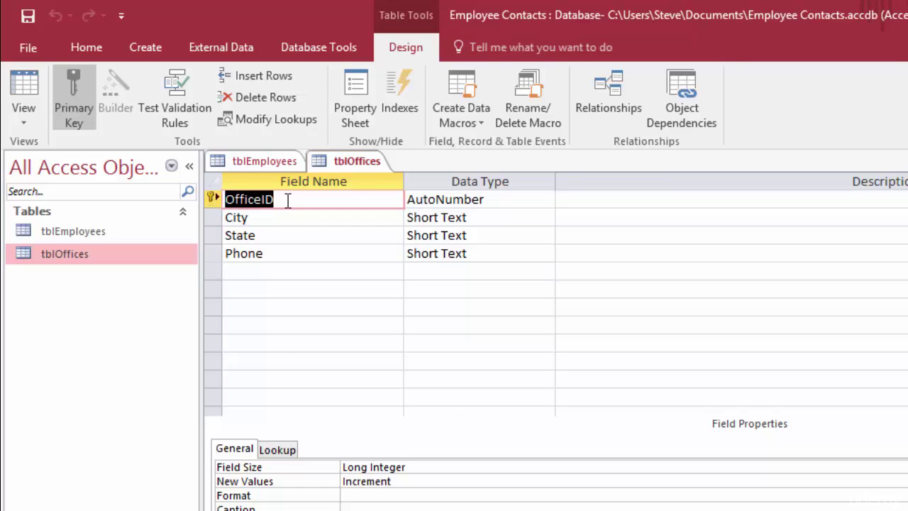
{"action": "left_click", "coordinate": [22, 91]}
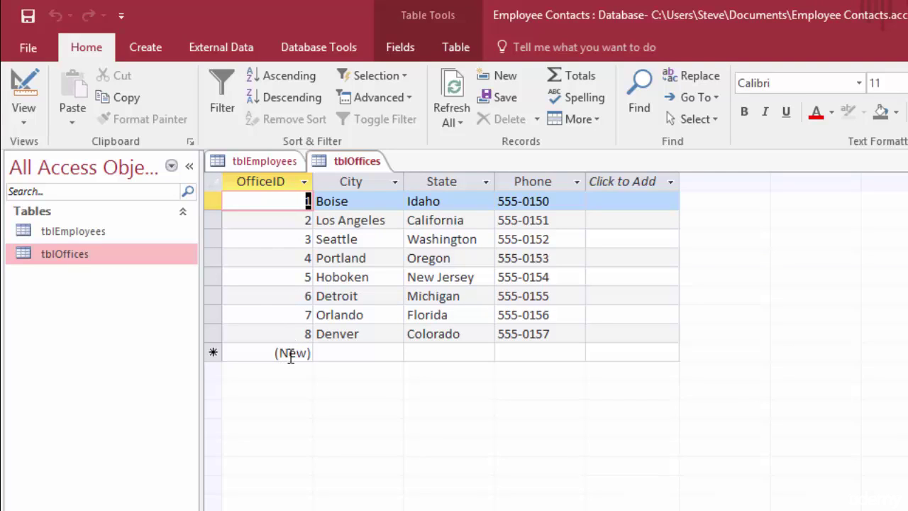
- Compare the Boise and Portland records in tblOffices with the OfficeID values assigned in tblEmployees
{"action": "left_click", "coordinate": [212, 202]}
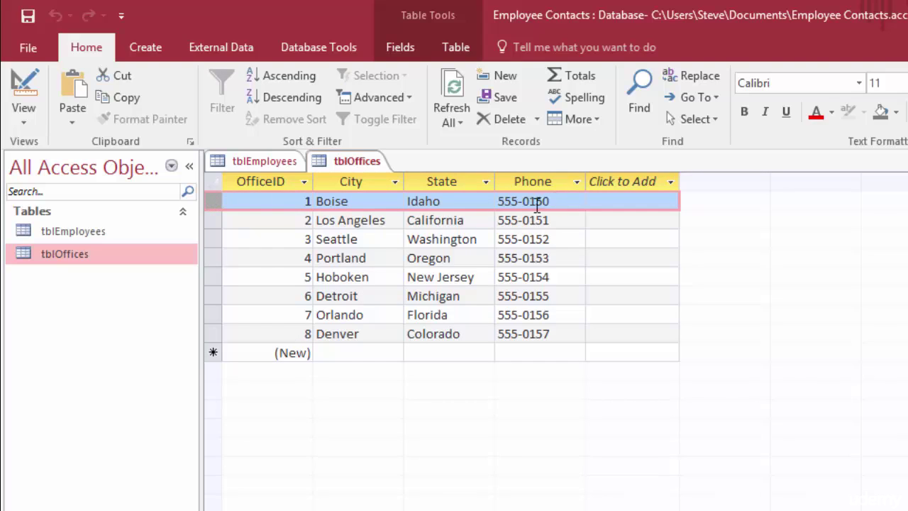
{"action": "left_click", "coordinate": [211, 258]}
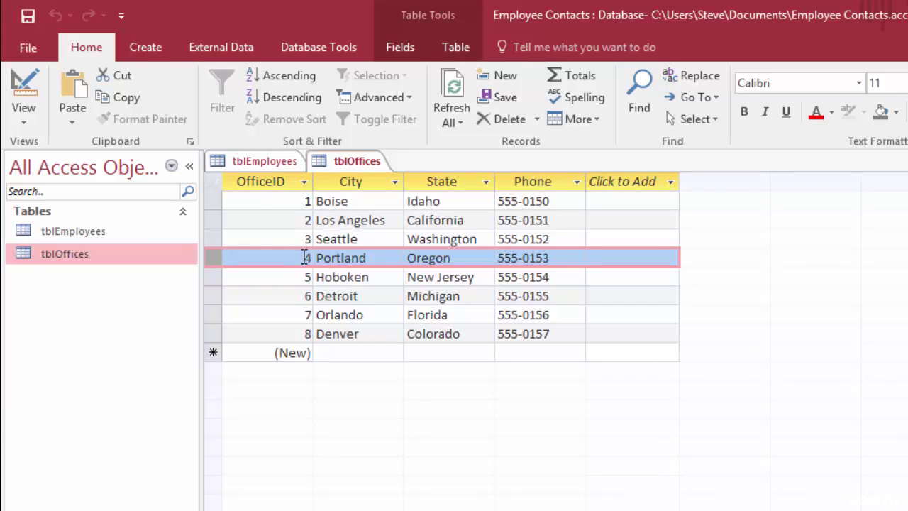
{"action": "left_click", "coordinate": [264, 163]}
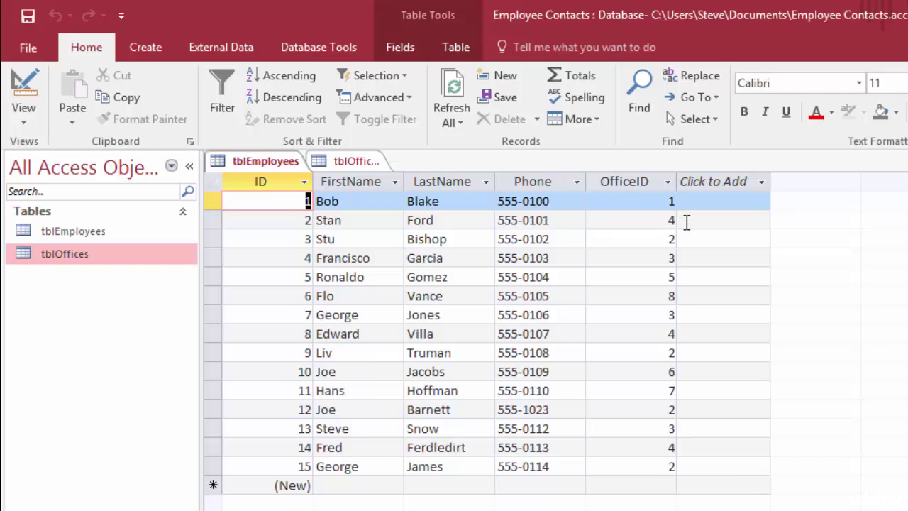
{"action": "left_click", "coordinate": [352, 162]}
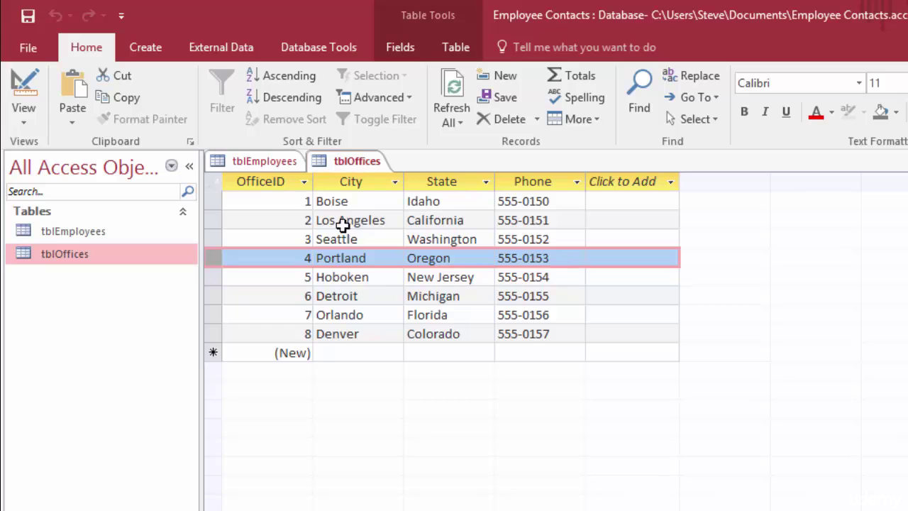
{"action": "left_click", "coordinate": [266, 162]}
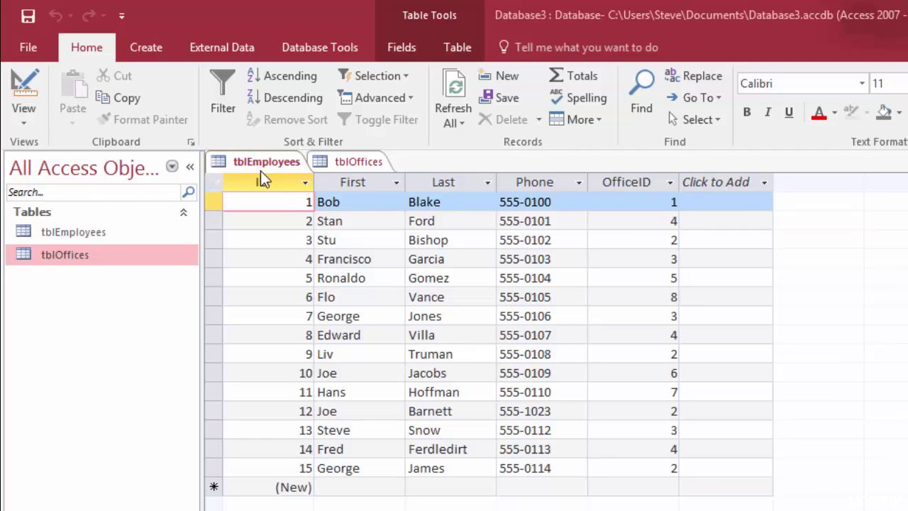
- Inspect the field data types of tblEmployees and tblOffices in Design View, leaving OfficeID in tblOffices as Number
{"action": "left_click", "coordinate": [23, 86]}
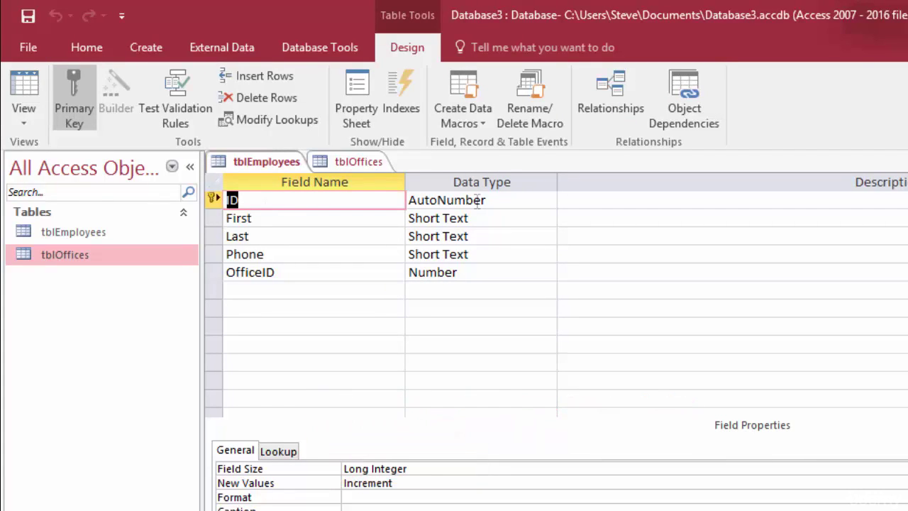
{"action": "left_click", "coordinate": [357, 169]}
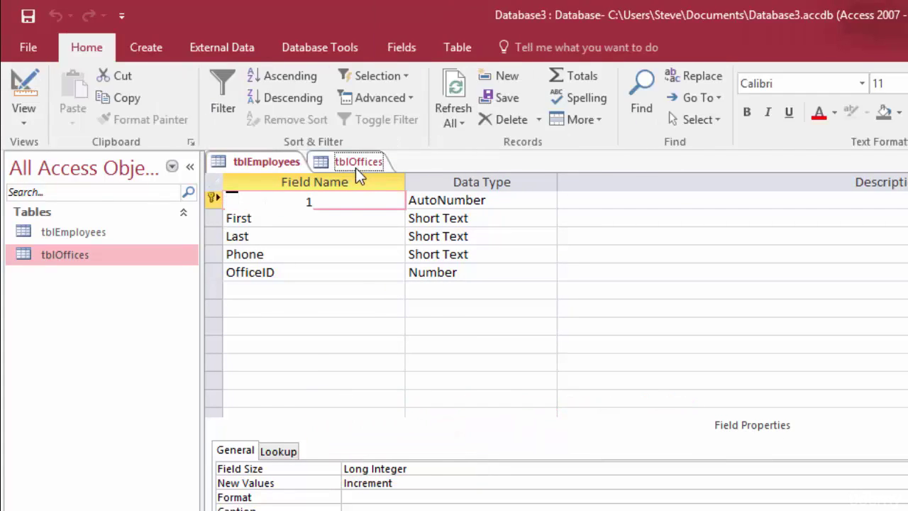
{"action": "left_click", "coordinate": [26, 87]}
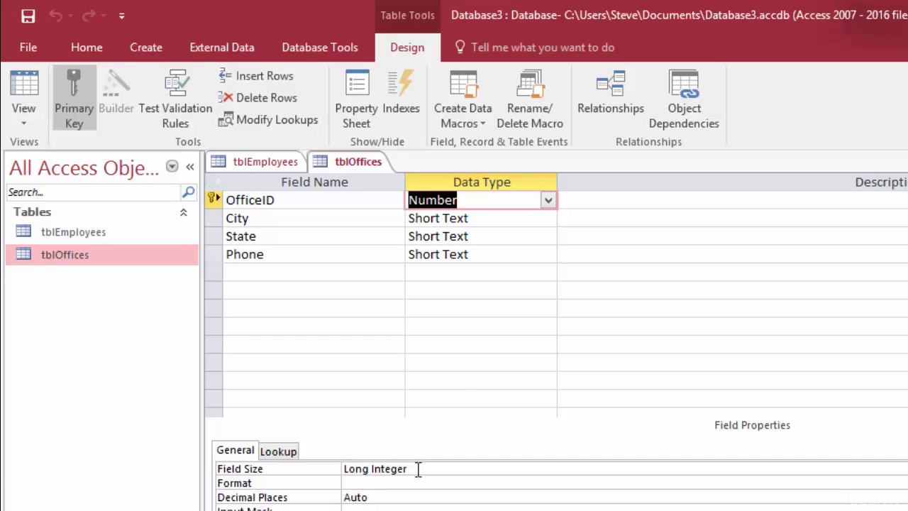
{"action": "left_click", "coordinate": [548, 202]}
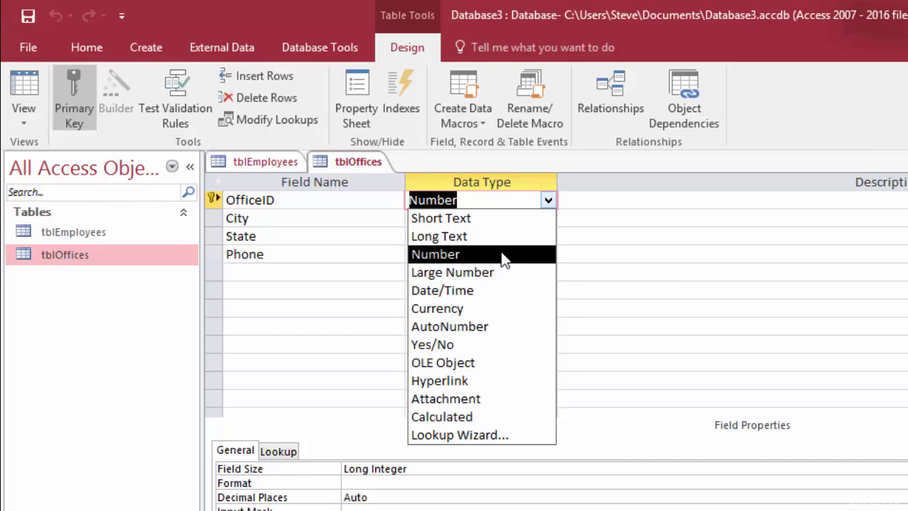
{"action": "left_click", "coordinate": [456, 257]}
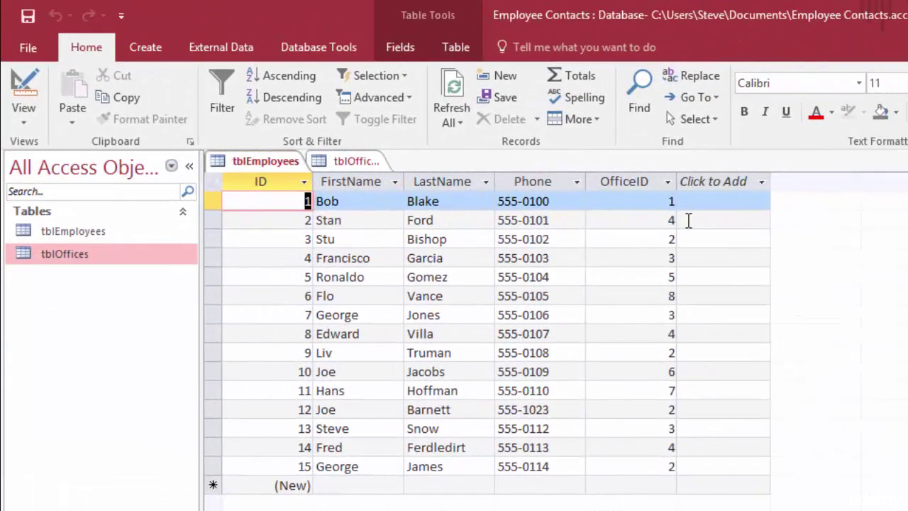
- Open the Relationships window and add the tblEmployees and tblOffices tables to its layout
{"action": "left_click", "coordinate": [303, 48]}
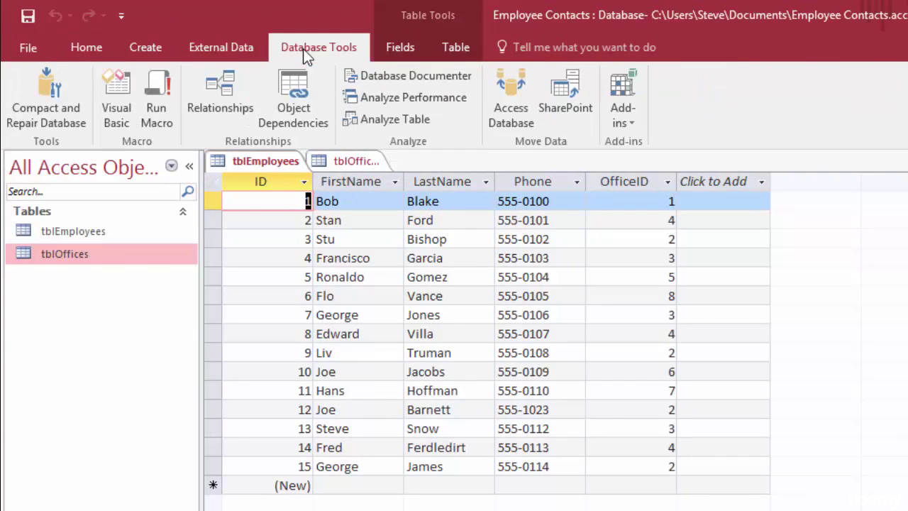
{"action": "left_click", "coordinate": [218, 90]}
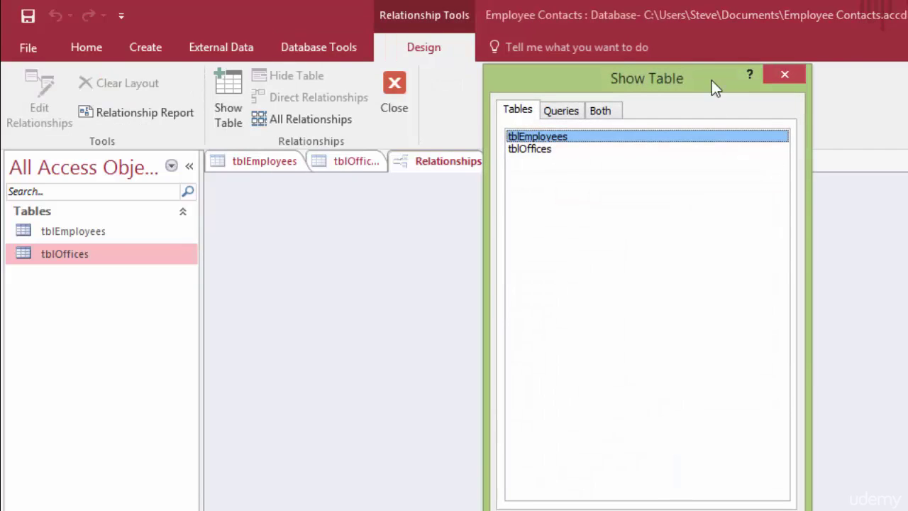
{"action": "left_click_drag", "start_coordinate": [712, 80], "coordinate": [466, 195]}
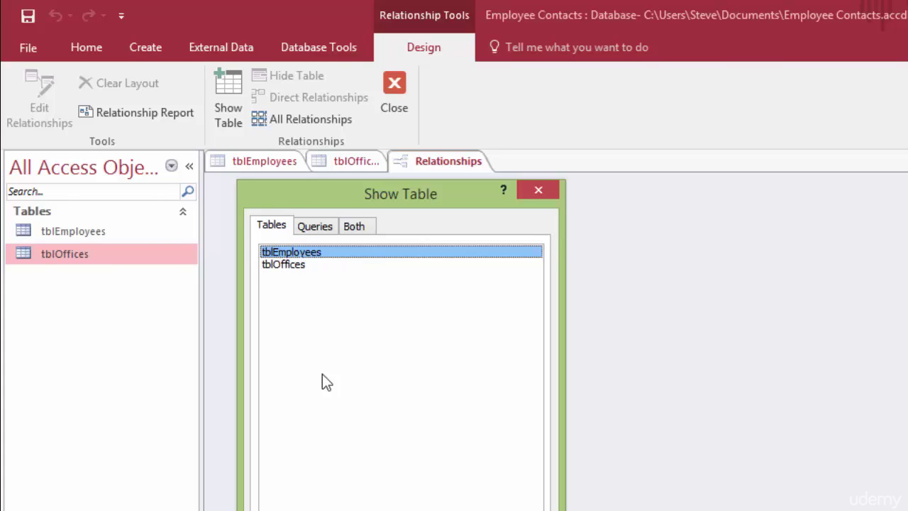
{"action": "left_click", "coordinate": [308, 251]}
{"action": "left_click_drag", "start_coordinate": [339, 186], "coordinate": [479, 195]}
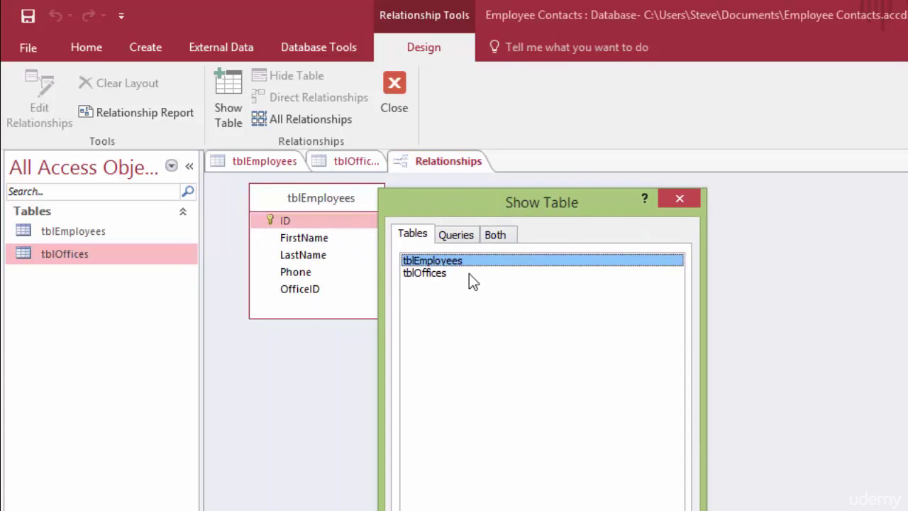
{"action": "left_click", "coordinate": [437, 275]}
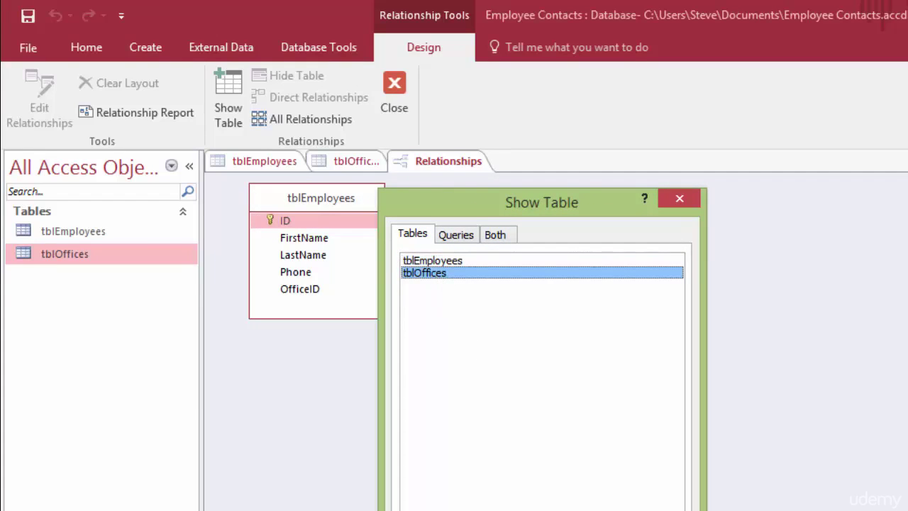
{"action": "left_click_drag", "start_coordinate": [545, 200], "coordinate": [720, 184]}
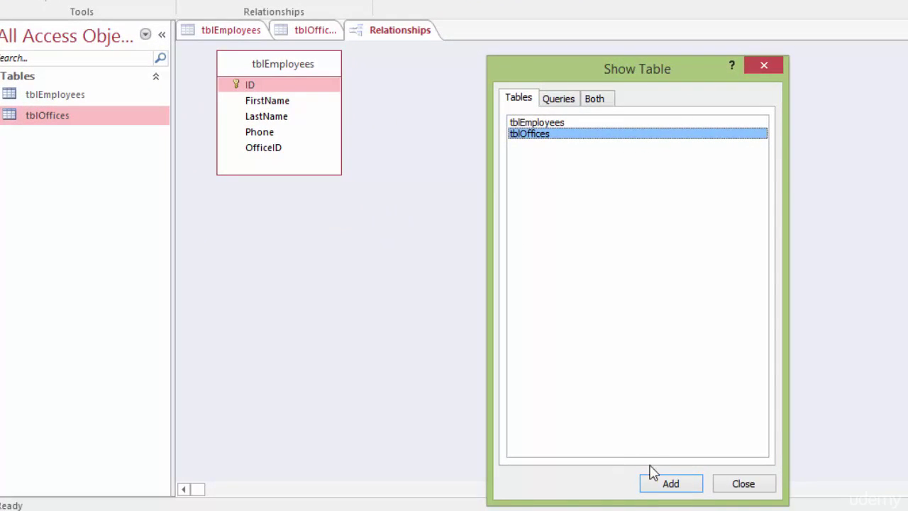
{"action": "left_click", "coordinate": [692, 487]}
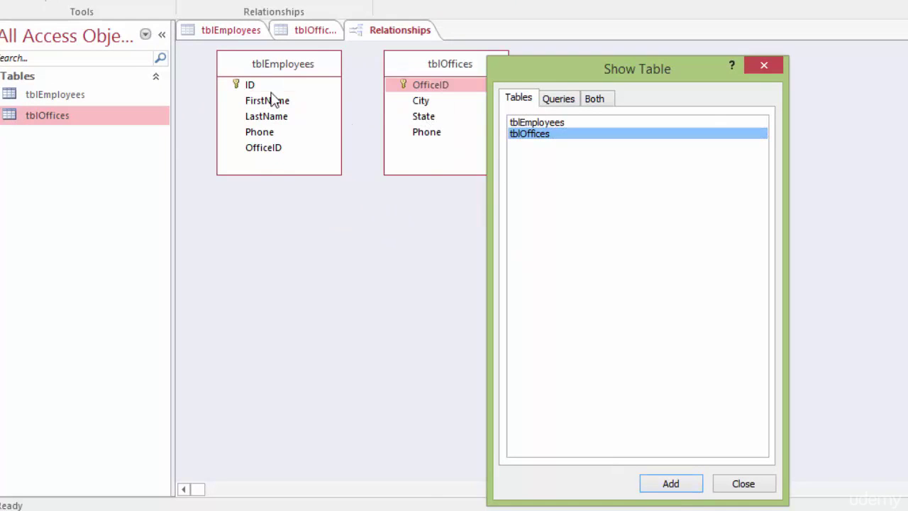
{"action": "left_click", "coordinate": [744, 486]}
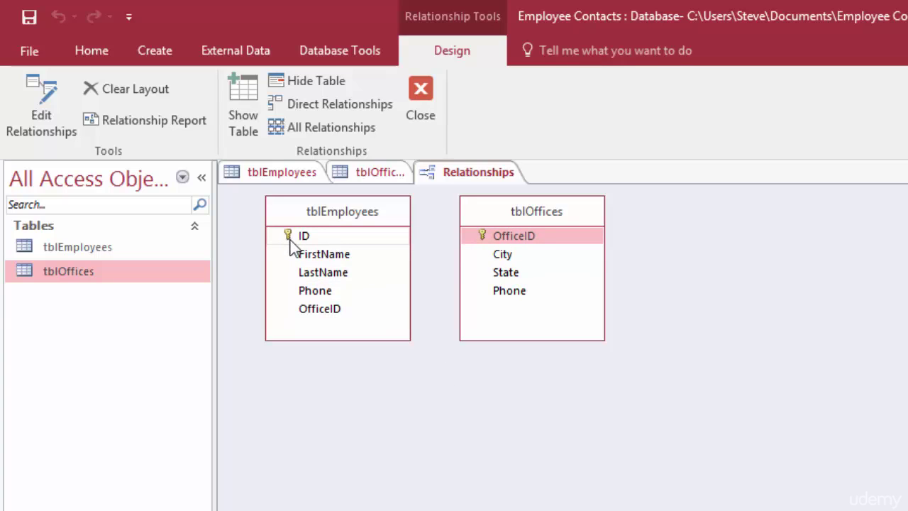
- Start a relationship from OfficeID in tblOffices to OfficeID in tblEmployees
{"action": "left_click", "coordinate": [476, 241]}
{"action": "left_click", "coordinate": [541, 240]}
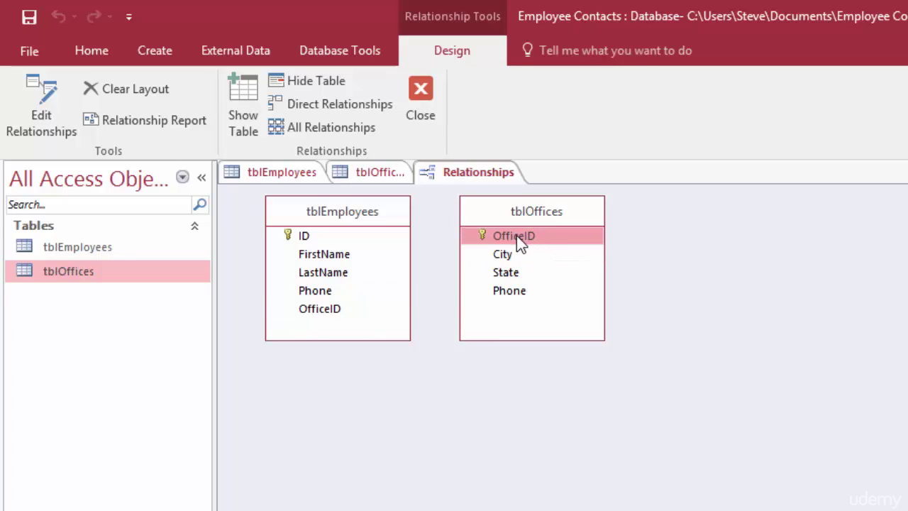
{"action": "left_click_drag", "start_coordinate": [505, 238], "coordinate": [317, 314]}
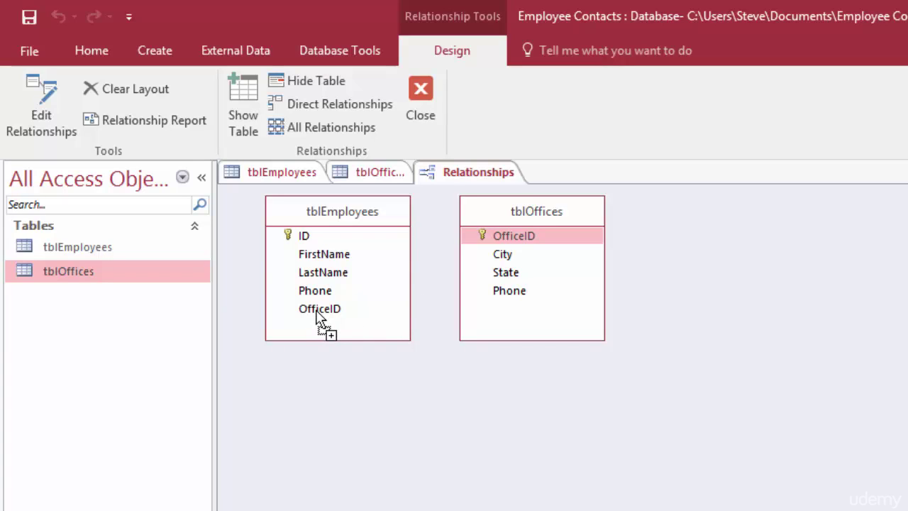
{"action": "left_click_drag", "start_coordinate": [316, 313], "coordinate": [318, 316]}
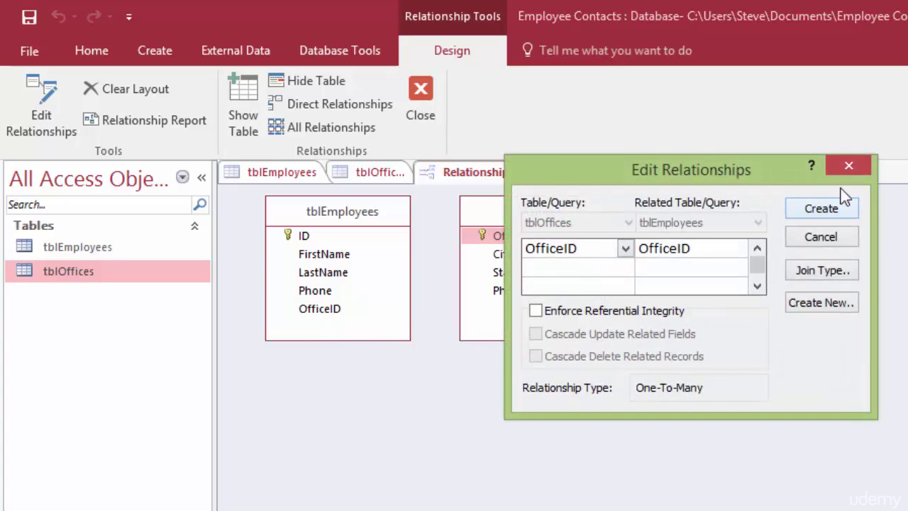
{"action": "left_click_drag", "start_coordinate": [808, 151], "coordinate": [687, 252]}
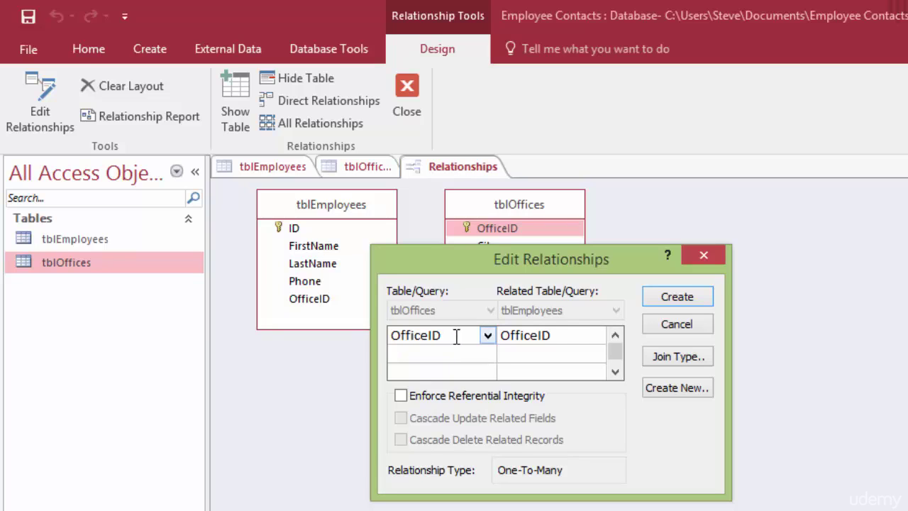
- Review the fields available for linking on both sides of the relationship, keeping OfficeID selected for each table
{"action": "left_click", "coordinate": [488, 335]}
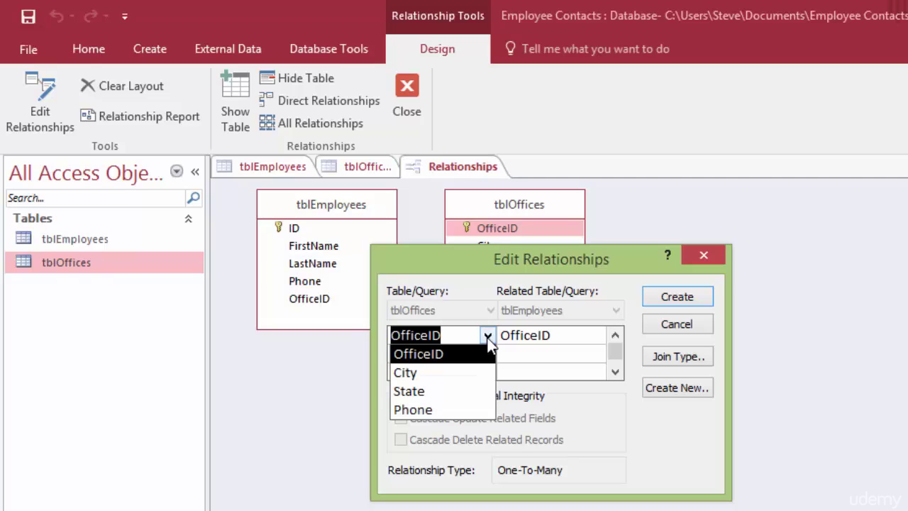
{"action": "left_click", "coordinate": [488, 338]}
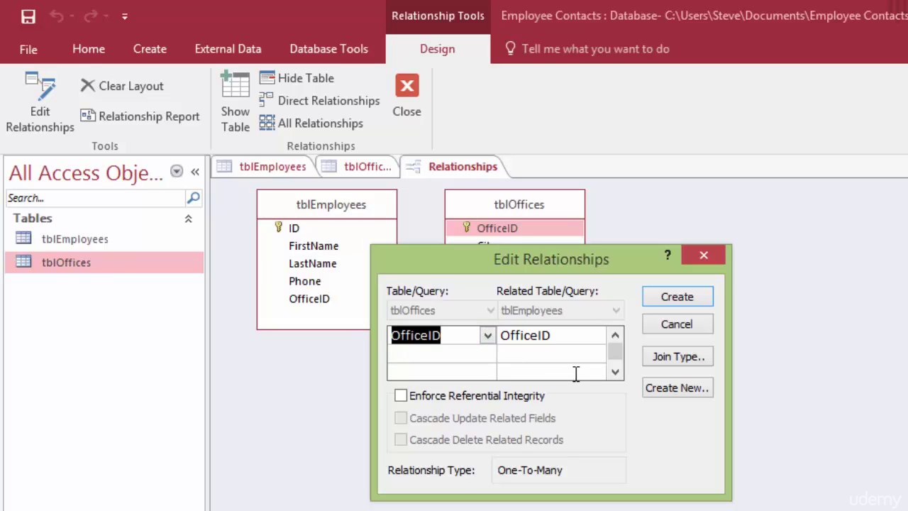
{"action": "left_click", "coordinate": [579, 335]}
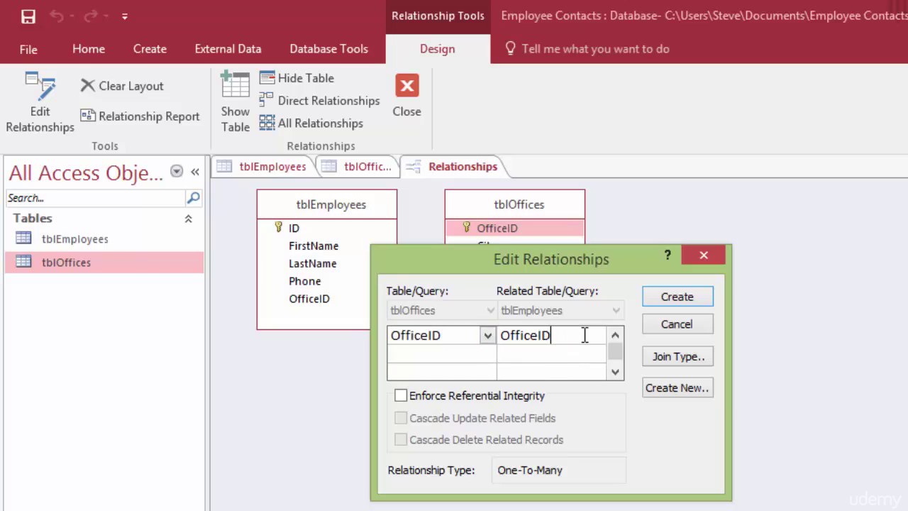
{"action": "left_click", "coordinate": [600, 339]}
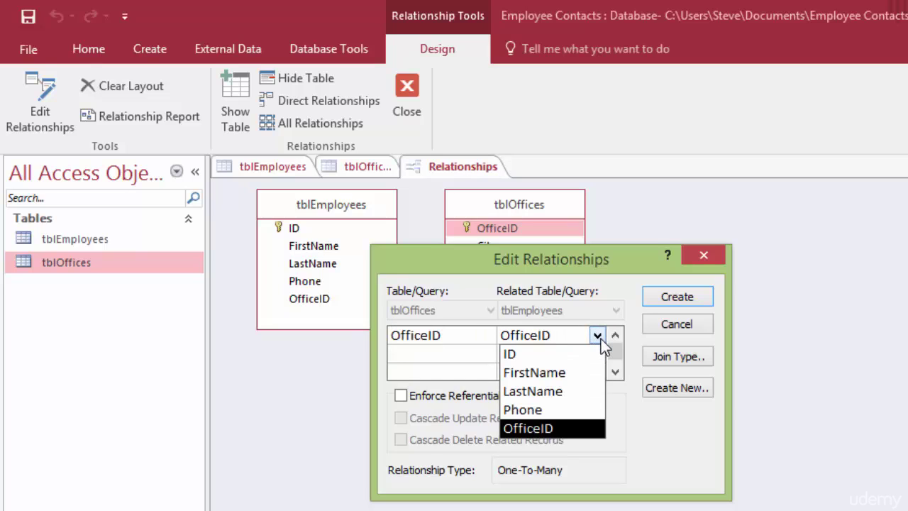
{"action": "left_click", "coordinate": [600, 339]}
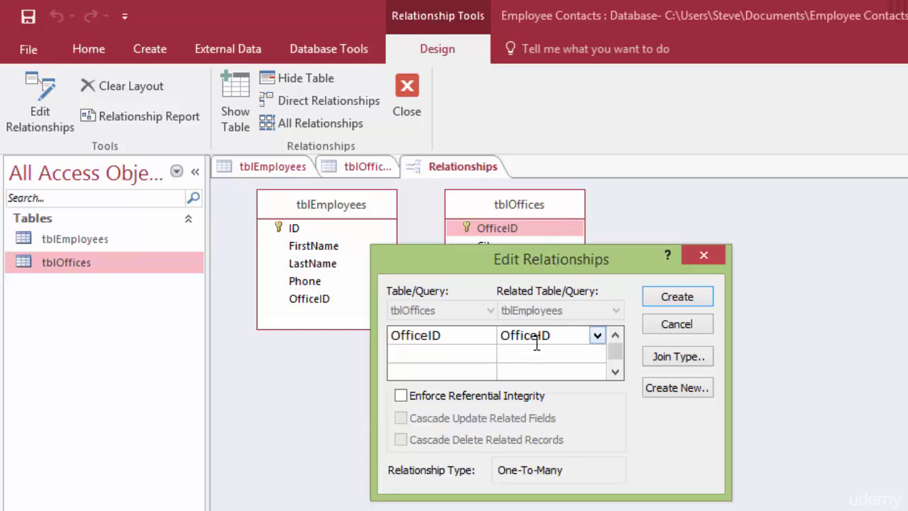
- Try to create the OfficeID relationship with Enforce Referential Integrity enabled, then dismiss the relationship settings
{"action": "left_click", "coordinate": [402, 396]}
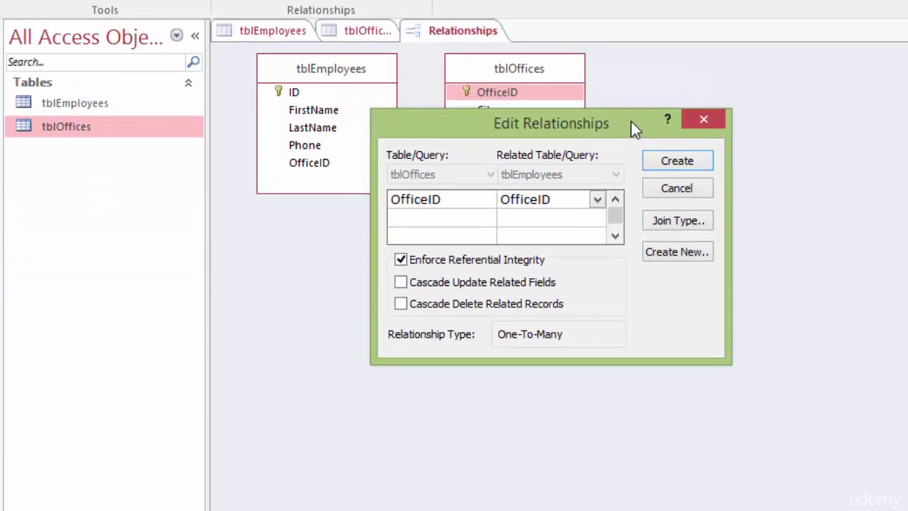
{"action": "left_click_drag", "start_coordinate": [631, 121], "coordinate": [554, 226]}
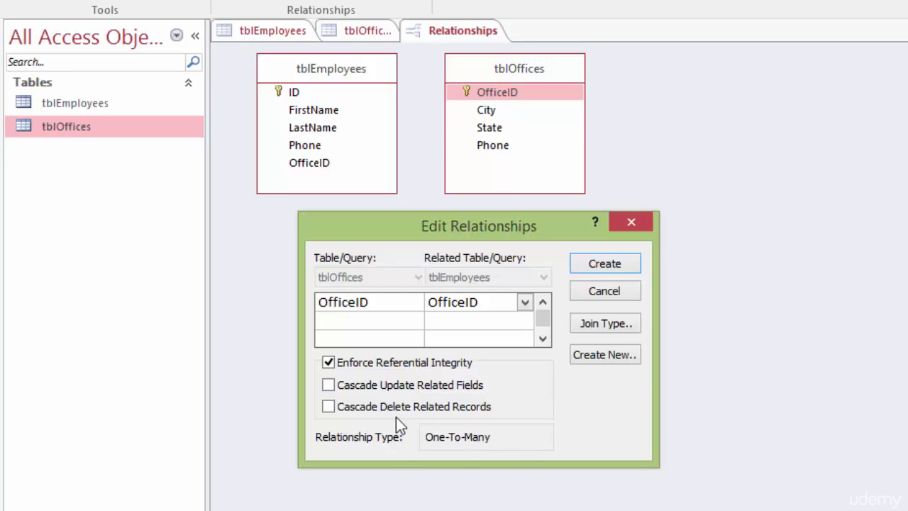
{"action": "left_click", "coordinate": [604, 264]}
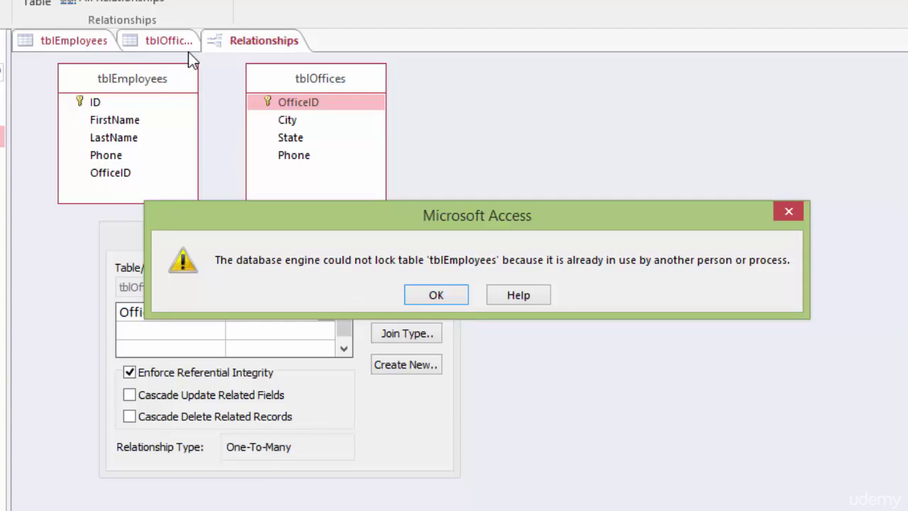
{"action": "left_click", "coordinate": [436, 295]}
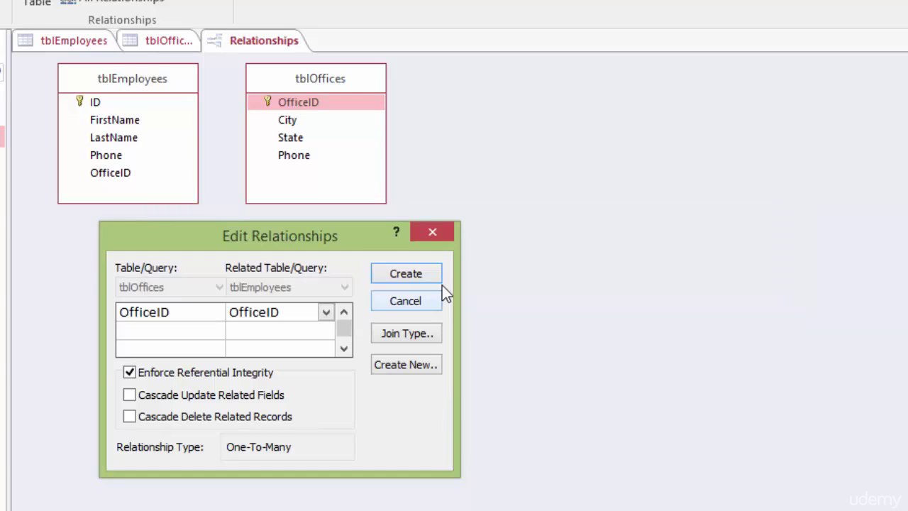
{"action": "left_click", "coordinate": [432, 233]}
- Close the open tblOffices and tblEmployees datasheets, leaving only the Relationships layout open
{"action": "left_click", "coordinate": [163, 40]}
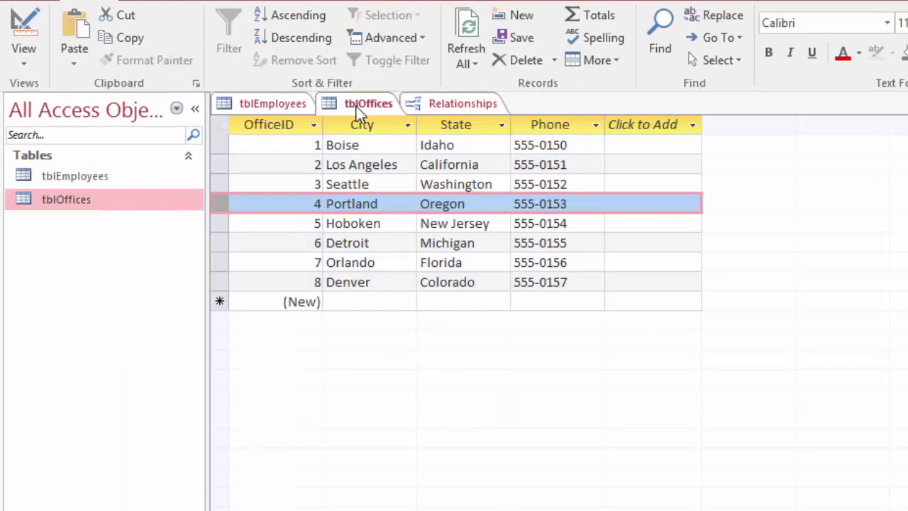
{"action": "key", "text": "ctrl+w"}
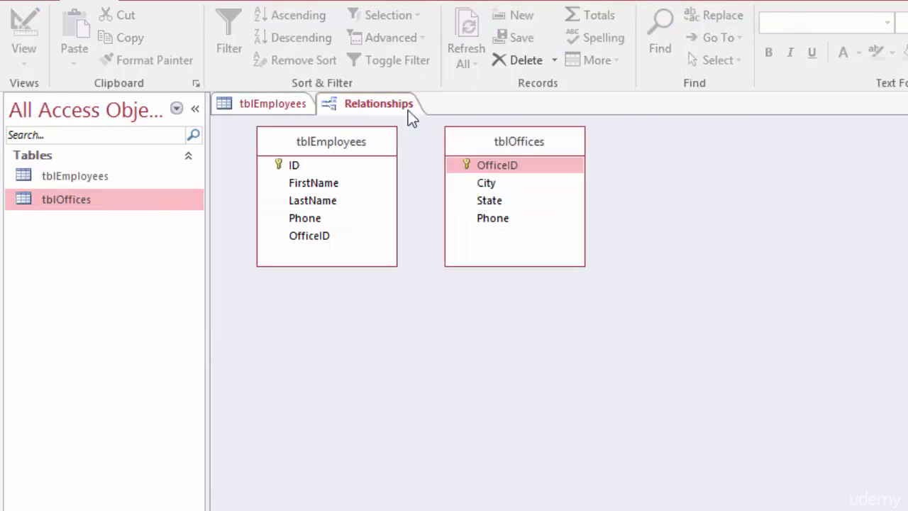
{"action": "left_click", "coordinate": [259, 103]}
{"action": "key", "text": "ctrl+w"}
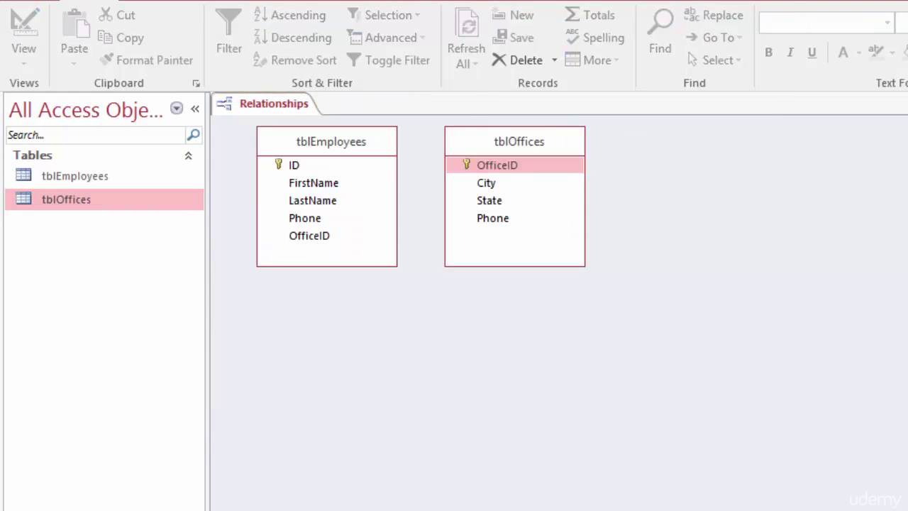
- Relate OfficeID in tblOffices to OfficeID in tblEmployees with Enforce Referential Integrity enabled, and shift the tblOffices box slightly in the layout
{"action": "left_click", "coordinate": [497, 163]}
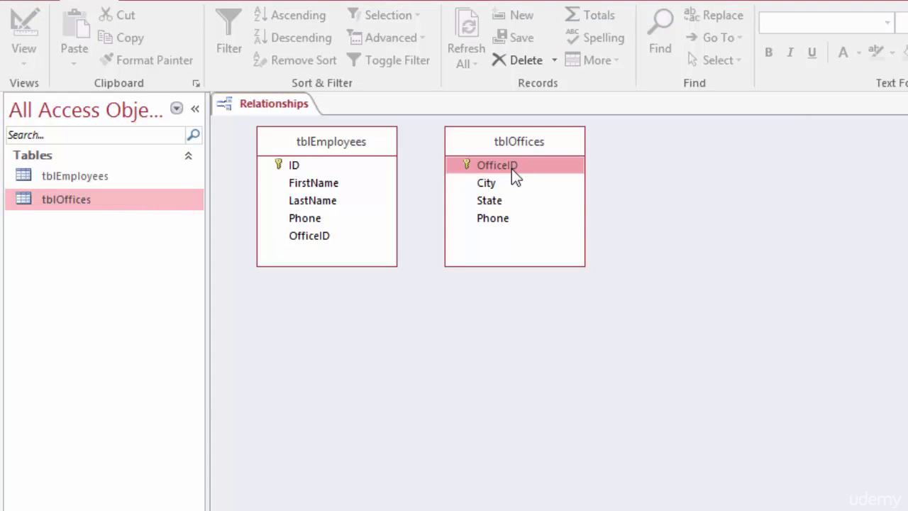
{"action": "left_click_drag", "start_coordinate": [513, 170], "coordinate": [304, 239]}
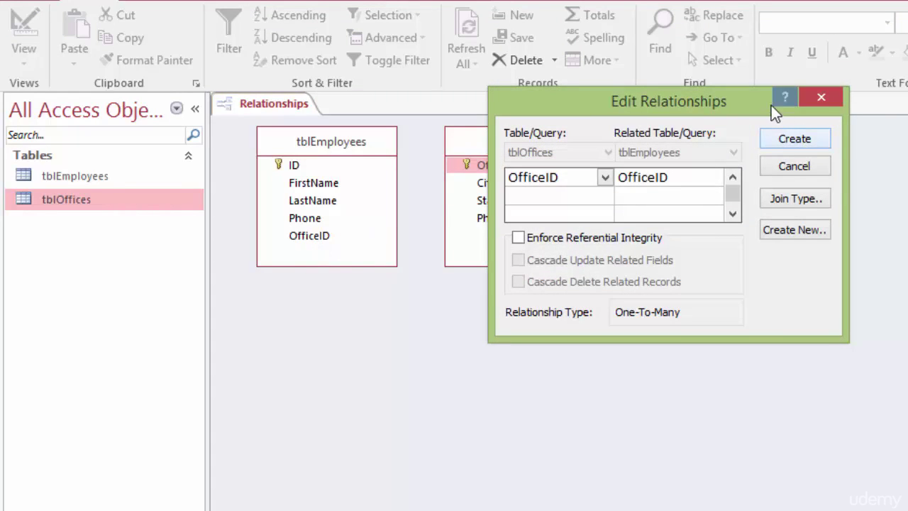
{"action": "left_click_drag", "start_coordinate": [772, 105], "coordinate": [594, 264]}
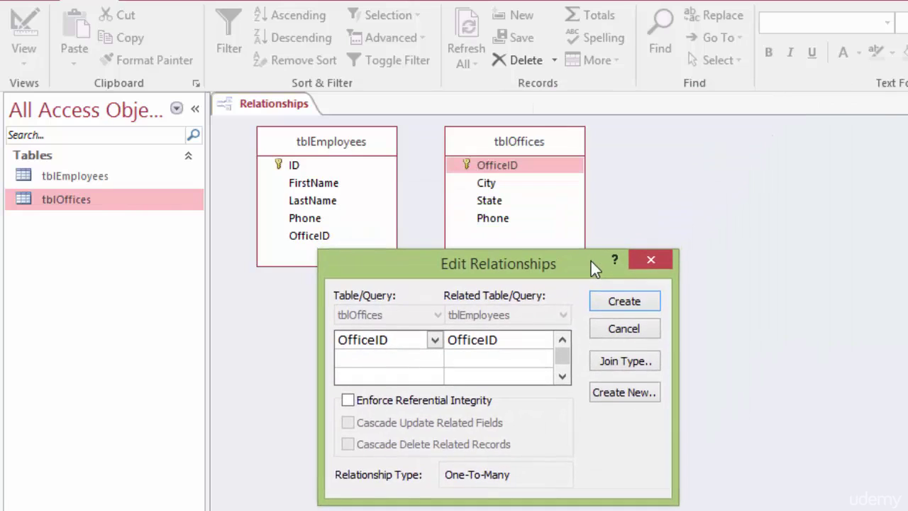
{"action": "left_click", "coordinate": [349, 401]}
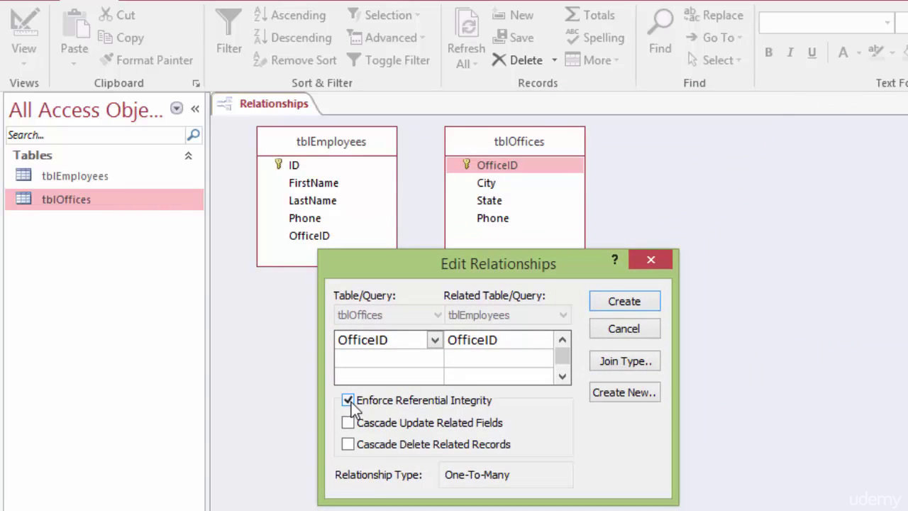
{"action": "left_click", "coordinate": [626, 304]}
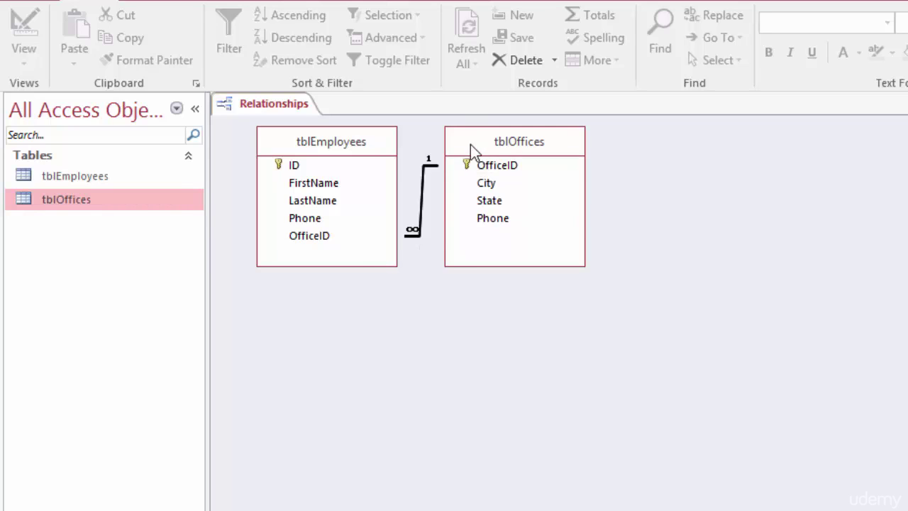
{"action": "left_click_drag", "start_coordinate": [471, 144], "coordinate": [486, 142]}
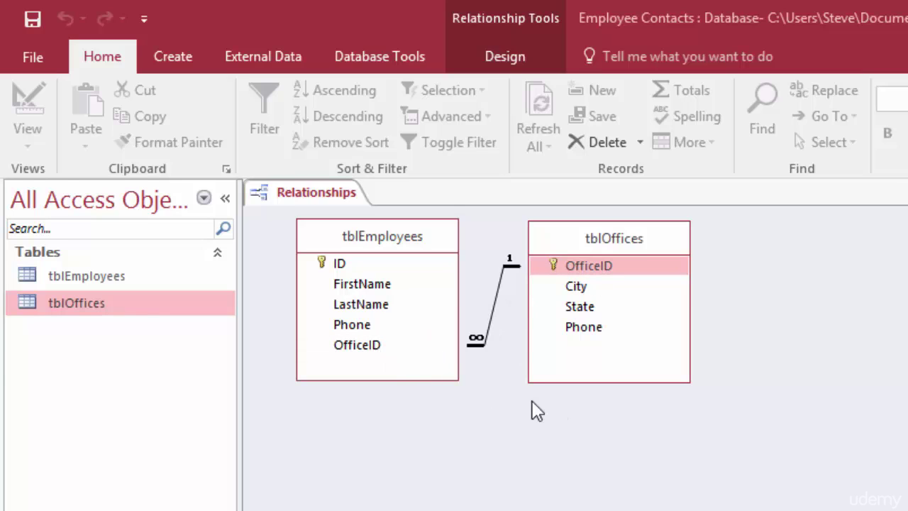
- Save the relationships layout and close it
{"action": "right_click", "coordinate": [301, 192]}
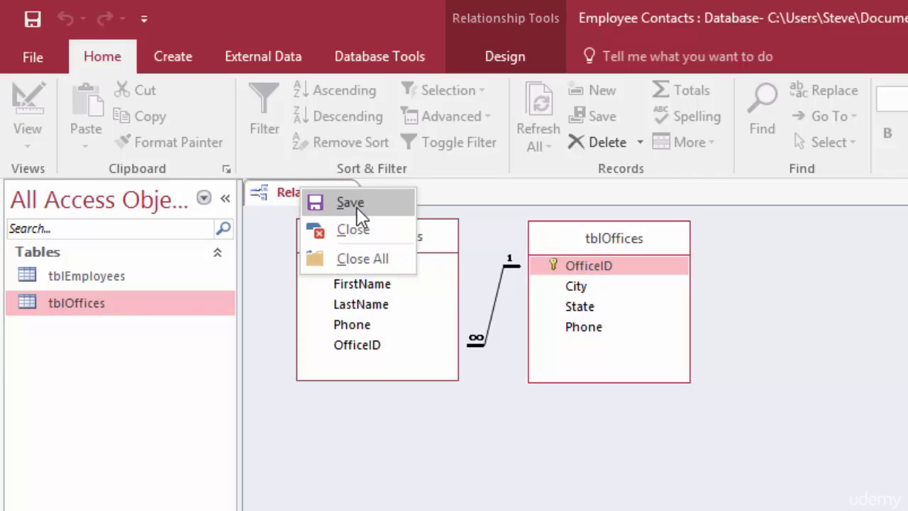
{"action": "left_click", "coordinate": [356, 207]}
{"action": "right_click", "coordinate": [309, 202]}
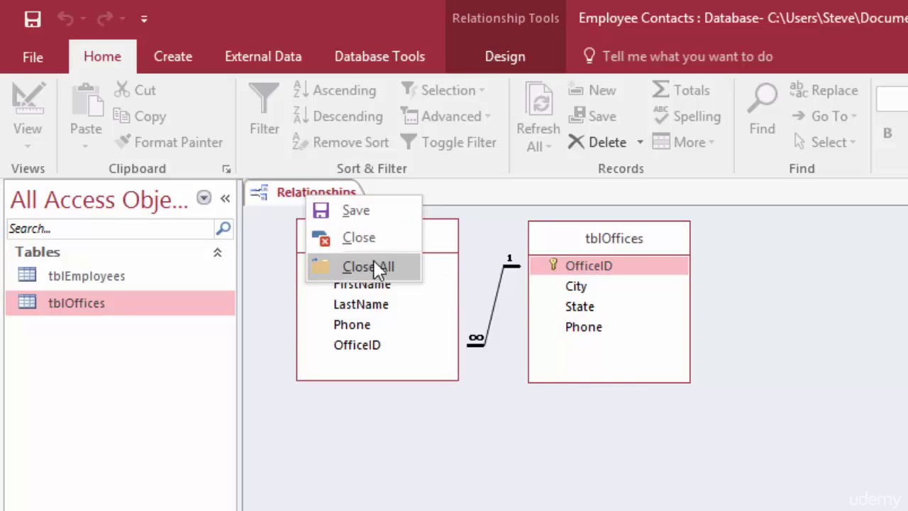
{"action": "left_click", "coordinate": [360, 237]}
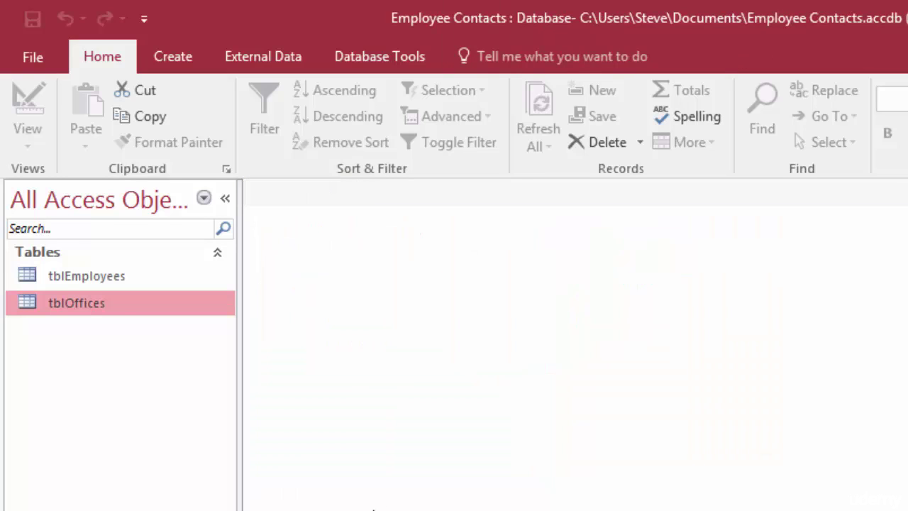
- Open tblEmployees and start a new record with the employee's first name, last name and phone number
{"action": "double_click", "coordinate": [107, 273]}
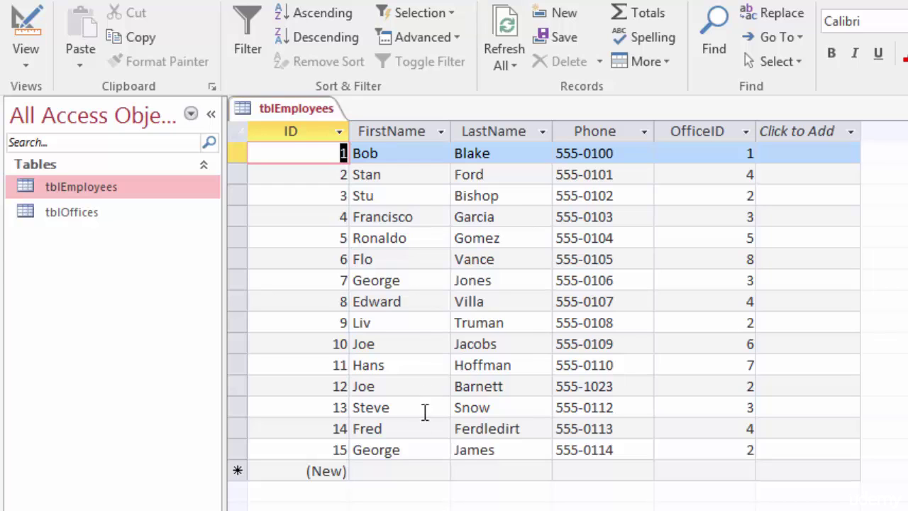
{"action": "left_click", "coordinate": [397, 471]}
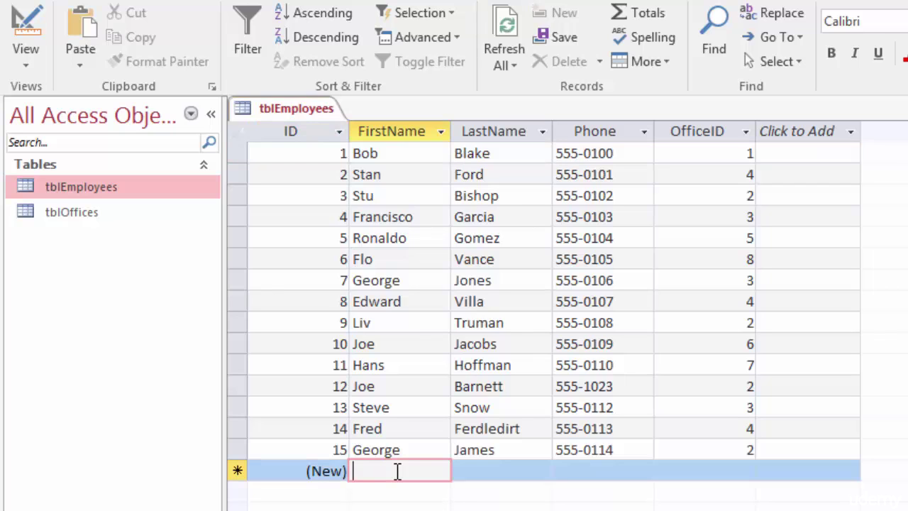
{"action": "type", "text": "Jan"}
{"action": "key", "text": "Tab"}
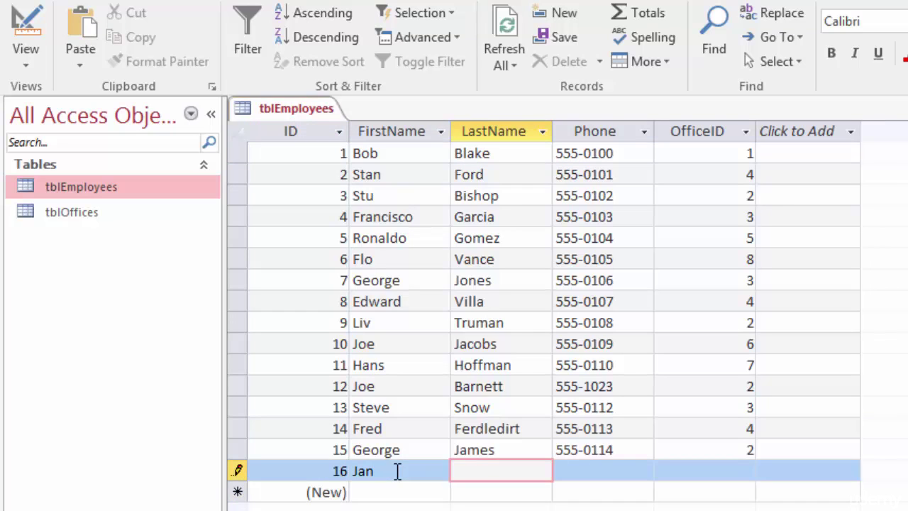
{"action": "type", "text": "Stanley"}
{"action": "key", "text": "Tab"}
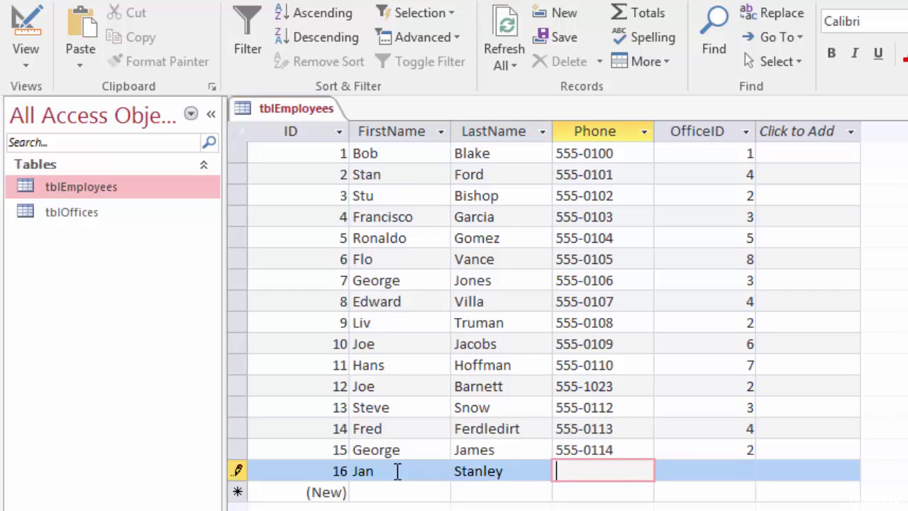
{"action": "type", "text": "555-0115"}
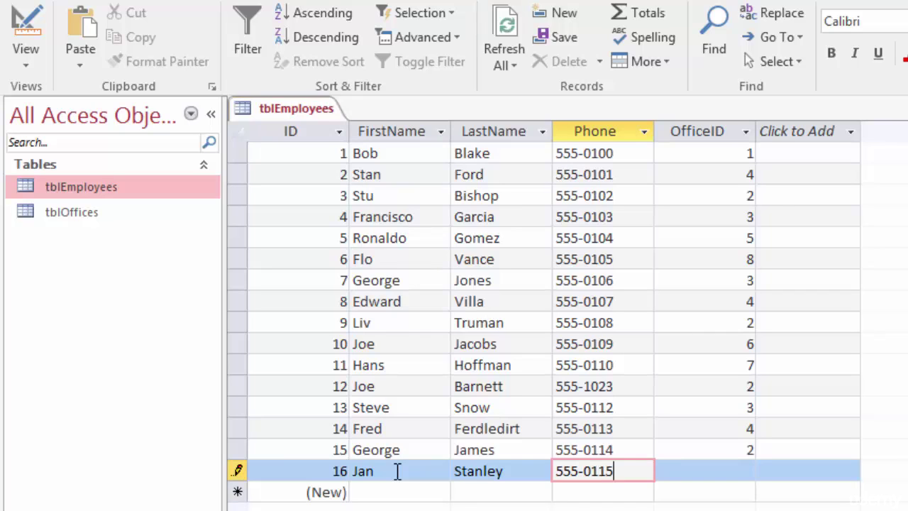
{"action": "key", "text": "Tab"}
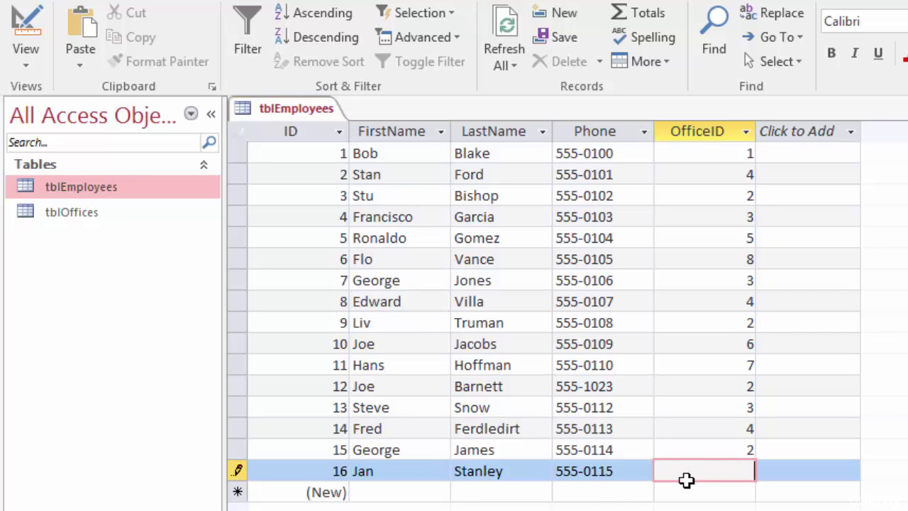
- Check the office records in tblOffices and try to save the new employee record in tblEmployees with OfficeID 9
{"action": "left_click", "coordinate": [72, 224]}
{"action": "double_click", "coordinate": [72, 223]}
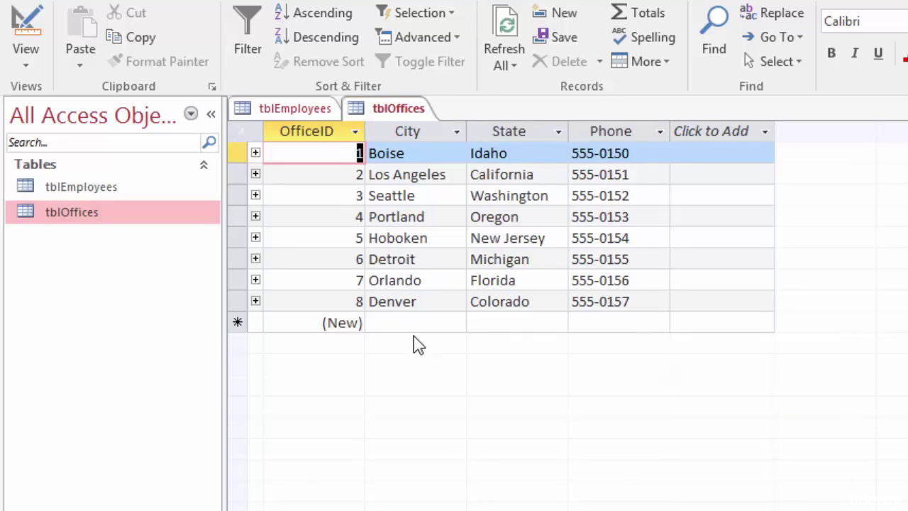
{"action": "left_click", "coordinate": [280, 109]}
{"action": "type", "text": "9"}
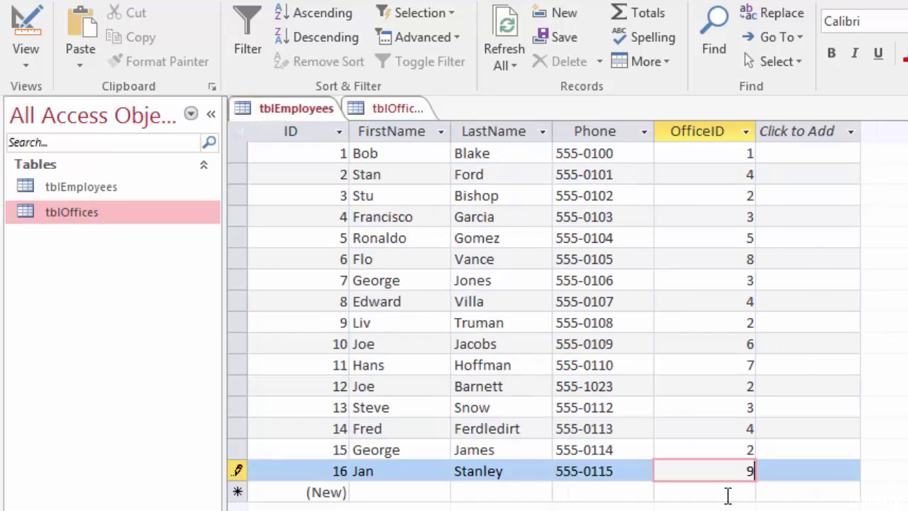
{"action": "left_click", "coordinate": [727, 495]}
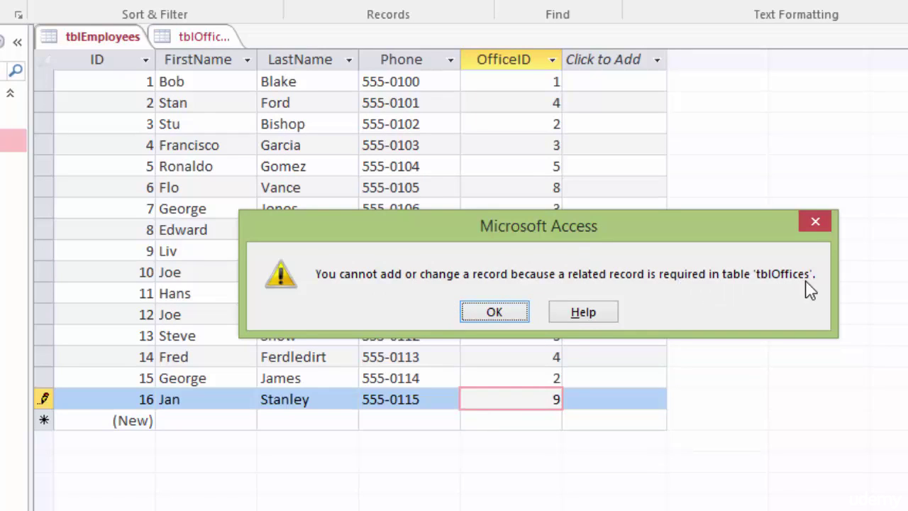
{"action": "left_click", "coordinate": [495, 312]}
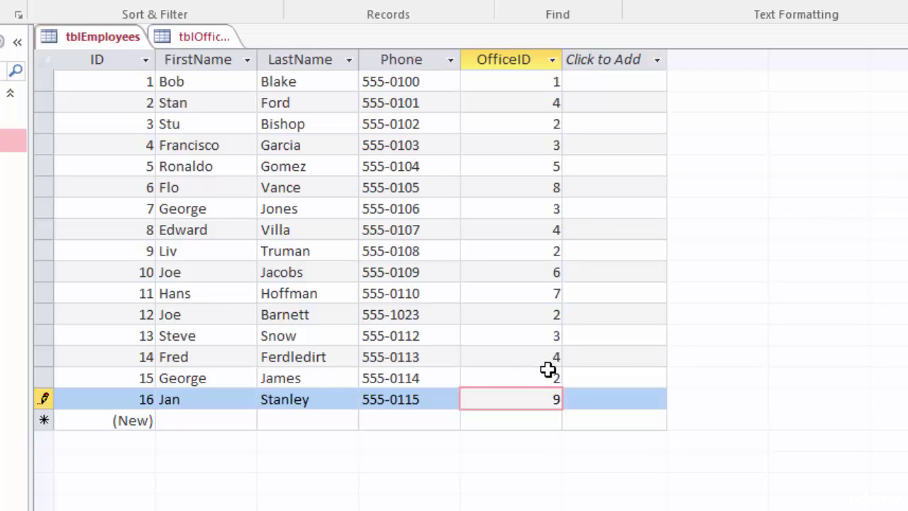
- Set the new employee's OfficeID to 8 and save the record
{"action": "key", "text": "BackSpace"}
{"action": "type", "text": "8"}
{"action": "key", "text": "Tab"}
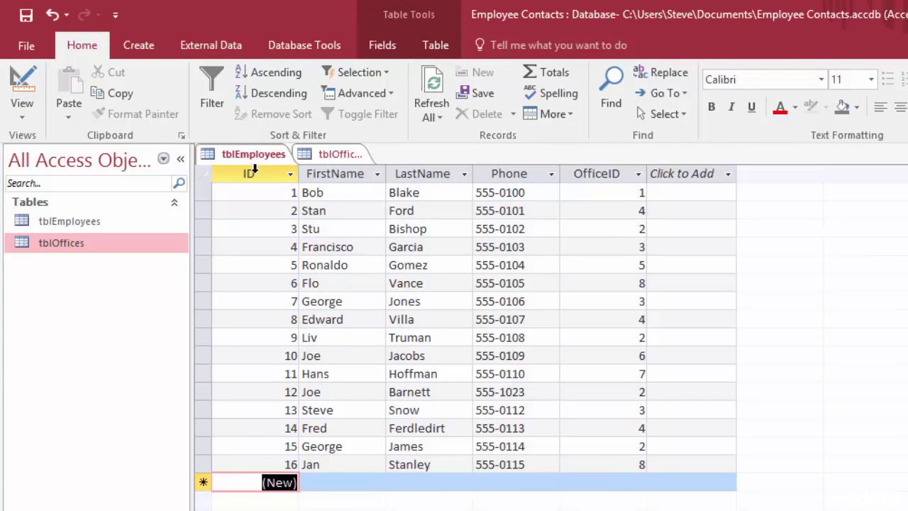
{"action": "key", "text": "Tab"}
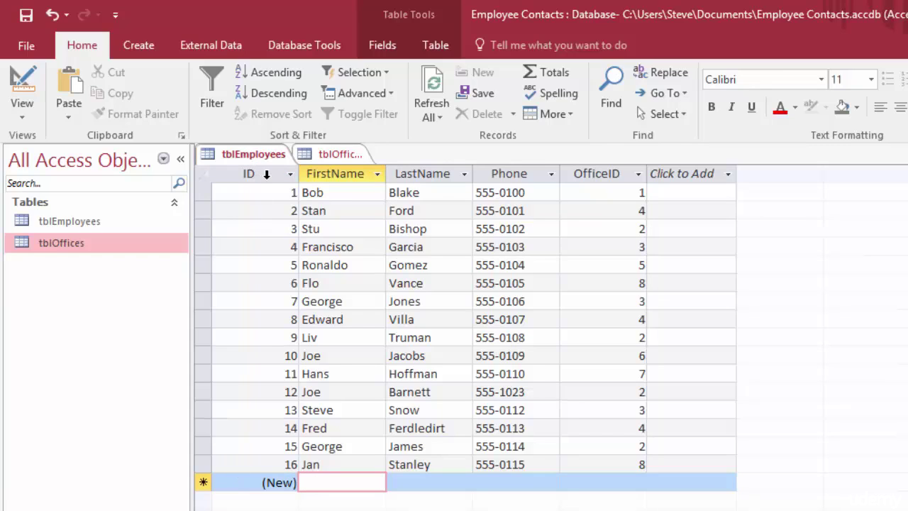
- Examine tblEmployees and tblOffices in Design view, comparing the data type and field size of OfficeID in both tables
{"action": "left_click", "coordinate": [17, 84]}
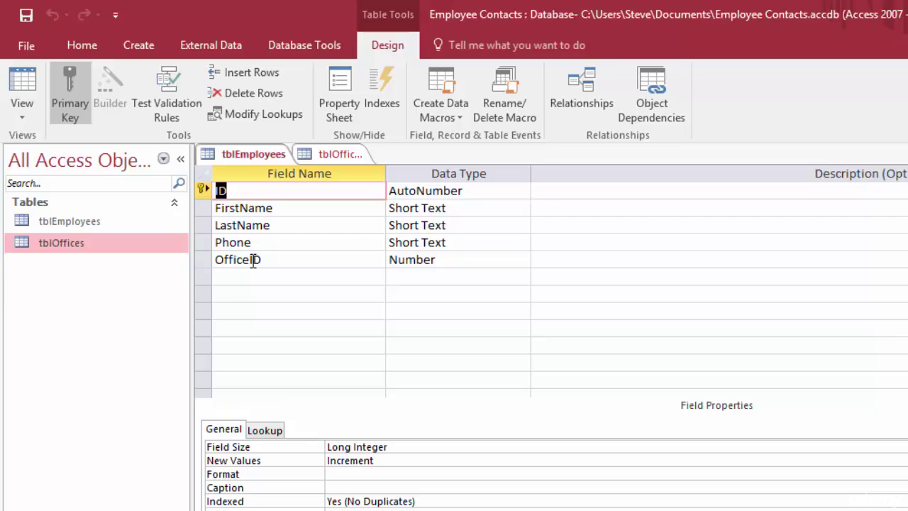
{"action": "left_click", "coordinate": [339, 152]}
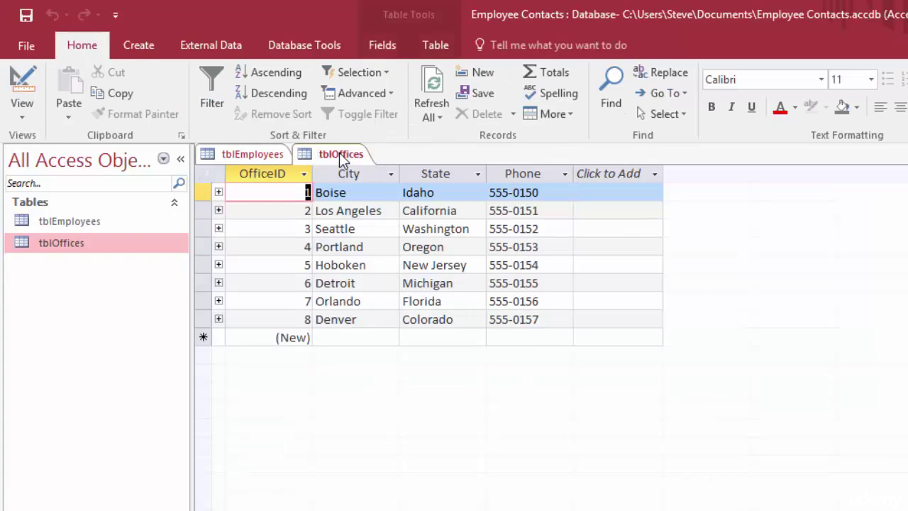
{"action": "left_click", "coordinate": [266, 154]}
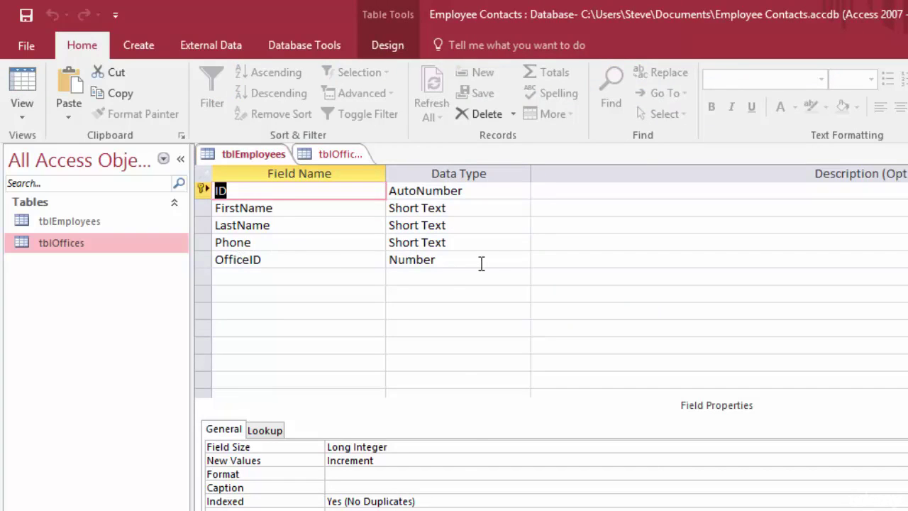
{"action": "left_click", "coordinate": [340, 156]}
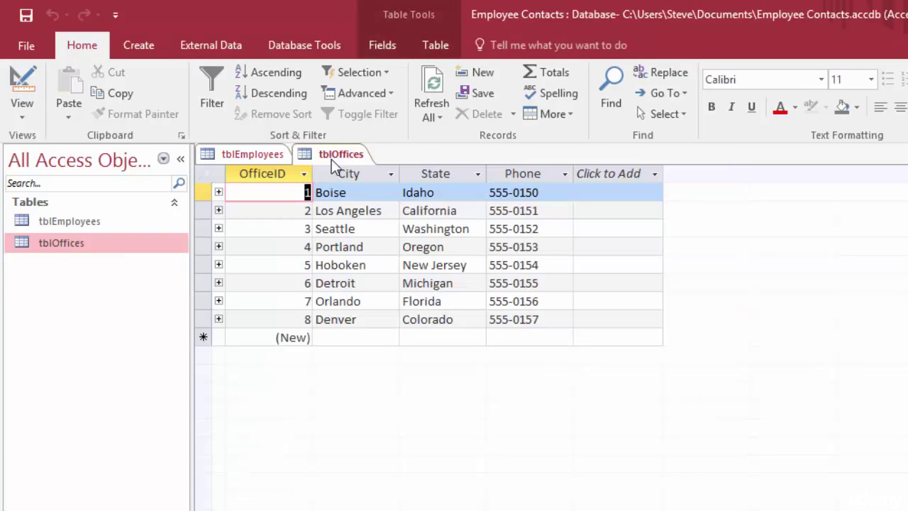
{"action": "left_click", "coordinate": [35, 82]}
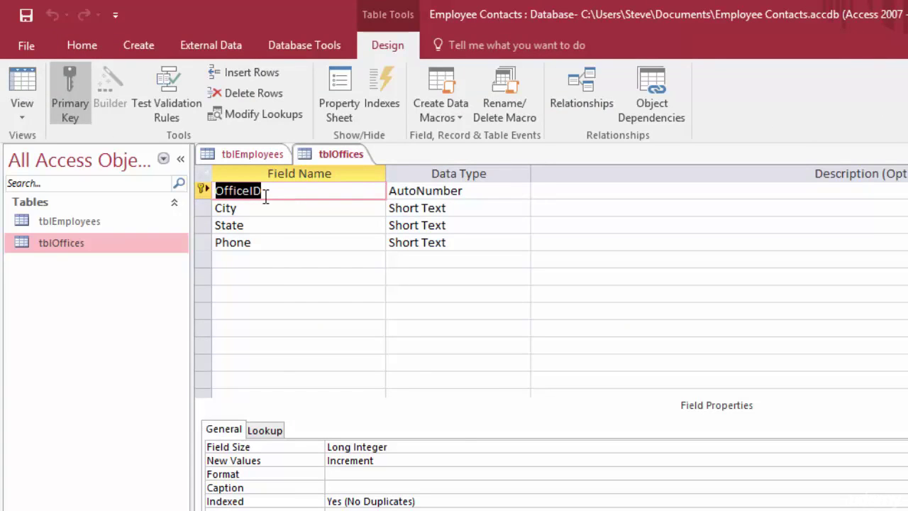
{"action": "left_click", "coordinate": [250, 156]}
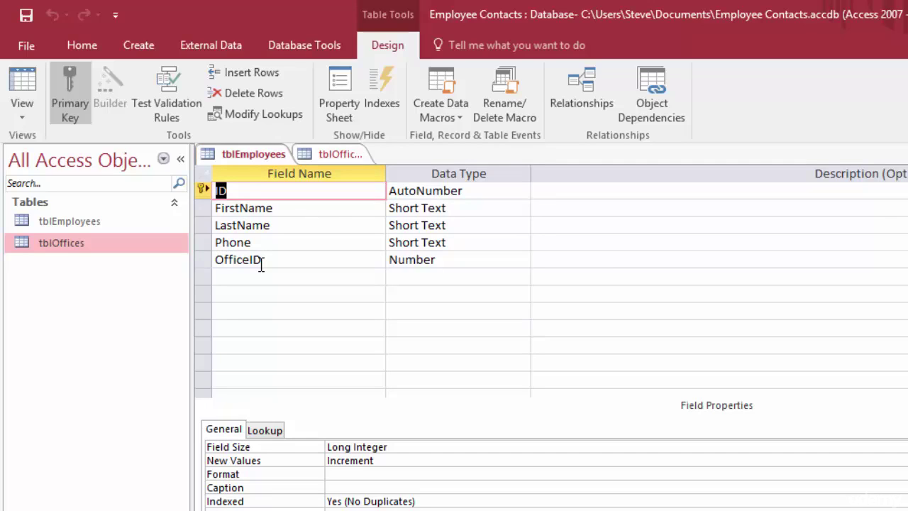
{"action": "left_click", "coordinate": [450, 260]}
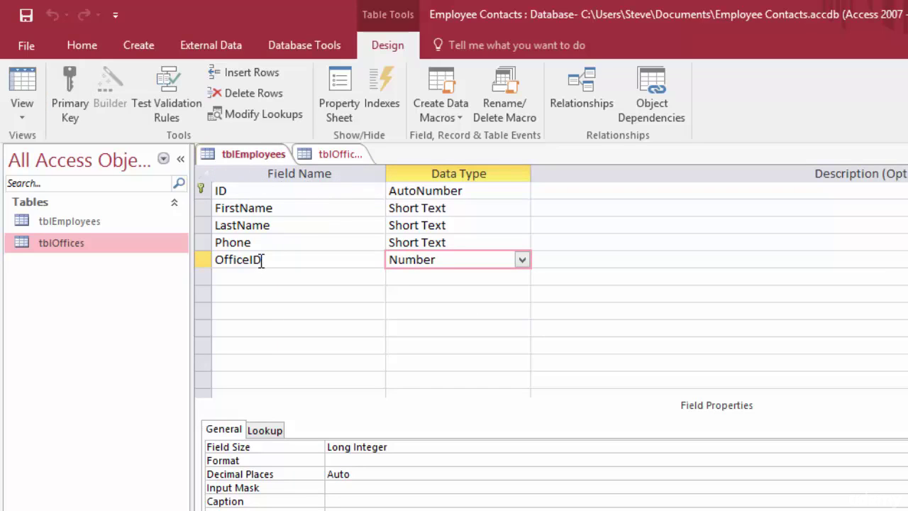
{"action": "left_click", "coordinate": [336, 157]}
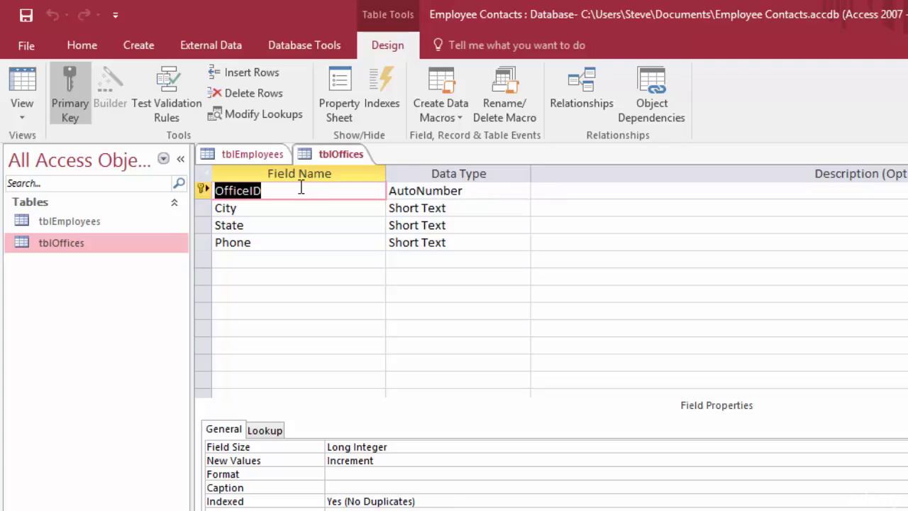
{"action": "left_click", "coordinate": [257, 157]}
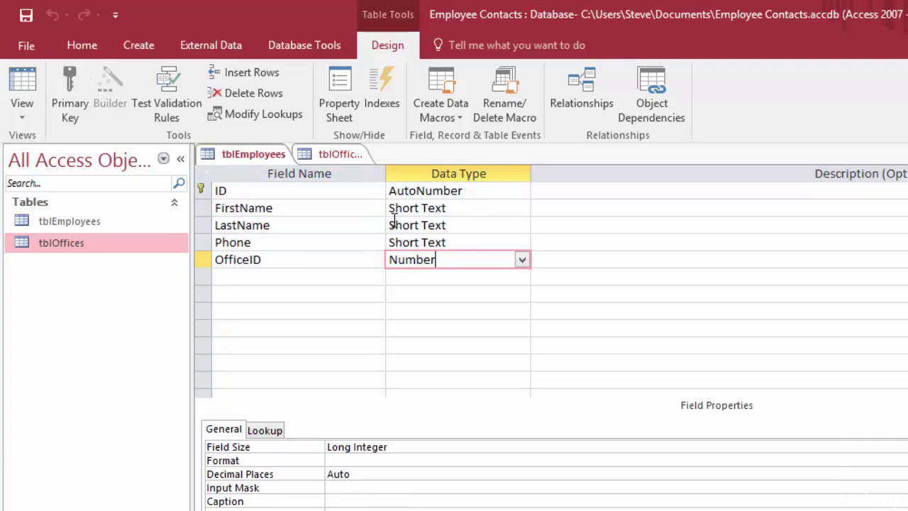
{"action": "left_click", "coordinate": [463, 261]}
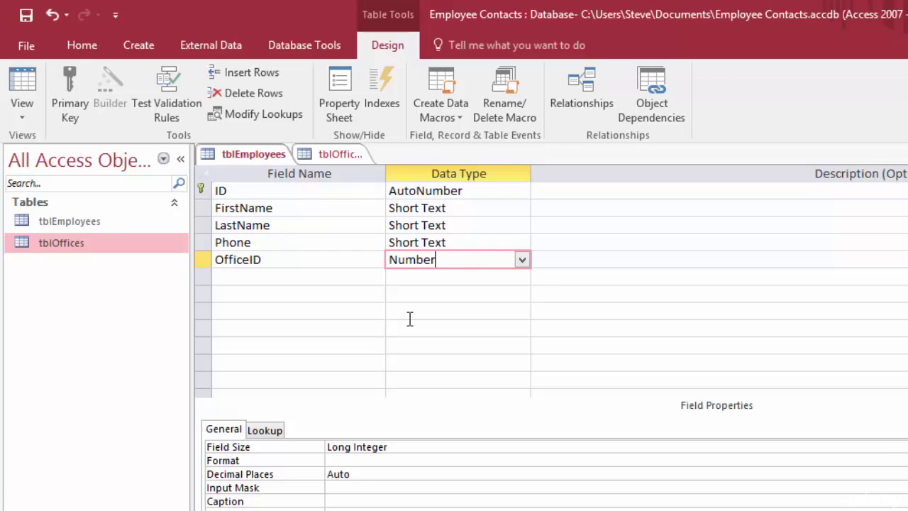